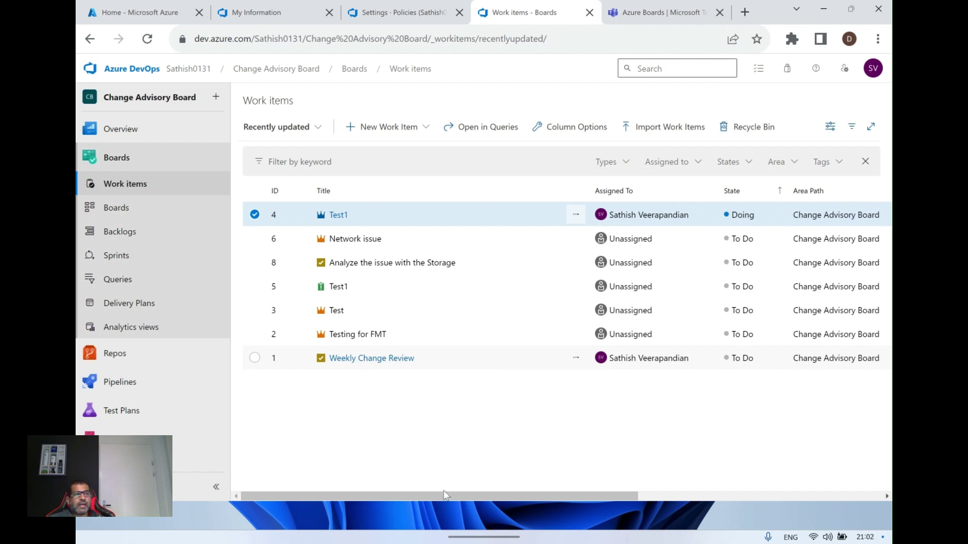
pyautogui.click(306, 395)
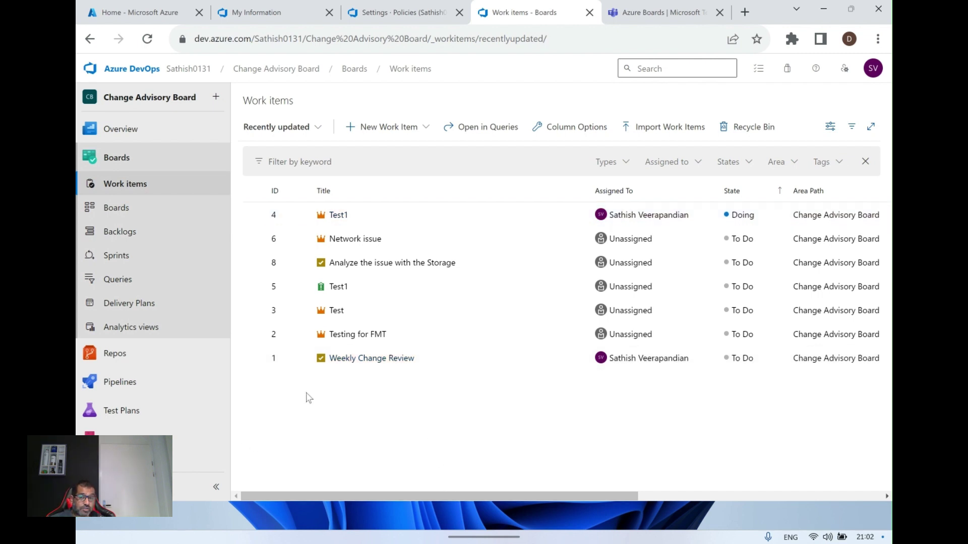
pyautogui.moveTo(221, 384)
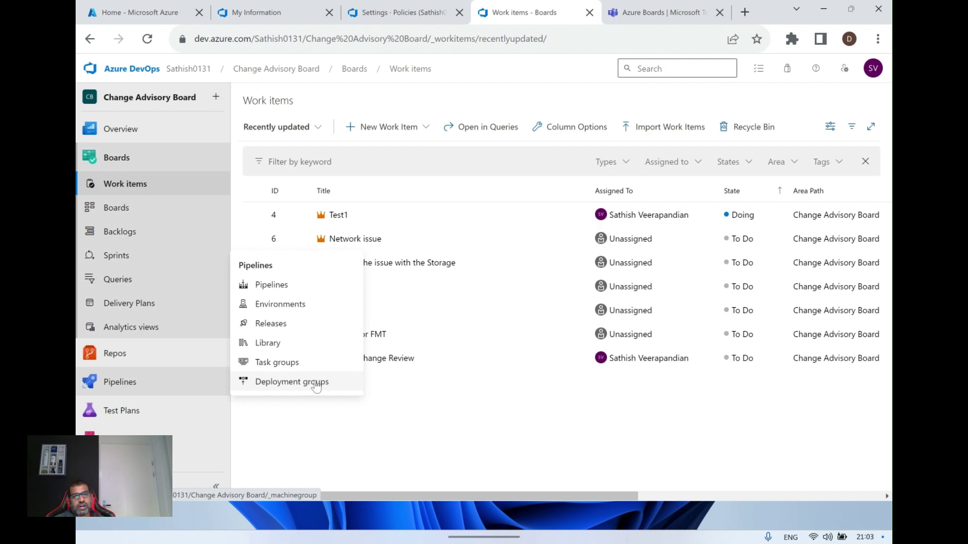
# Check the organization Policies page, where third-party application access via OAuth is on.
pyautogui.click(248, 13)
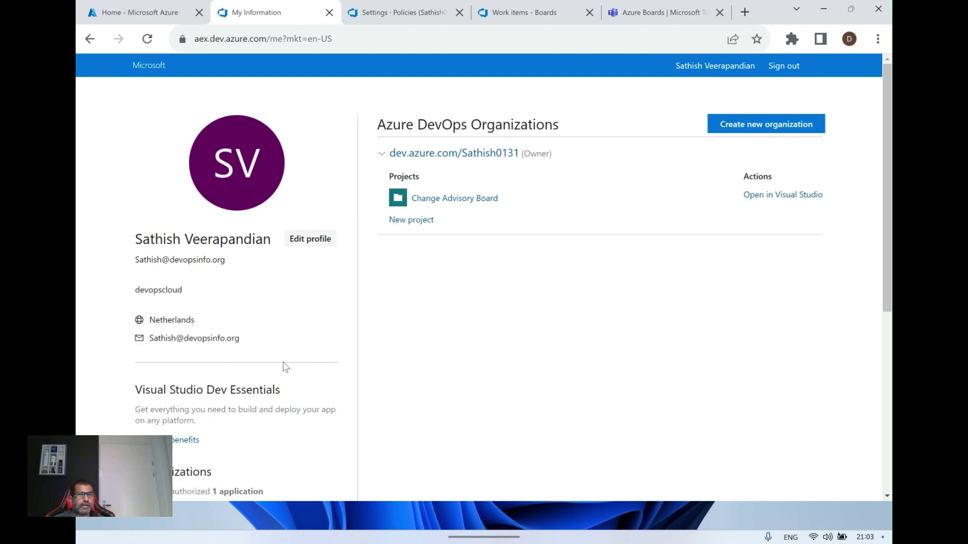
pyautogui.scroll(-1, 262, 398)
pyautogui.scroll(1, 312, 403)
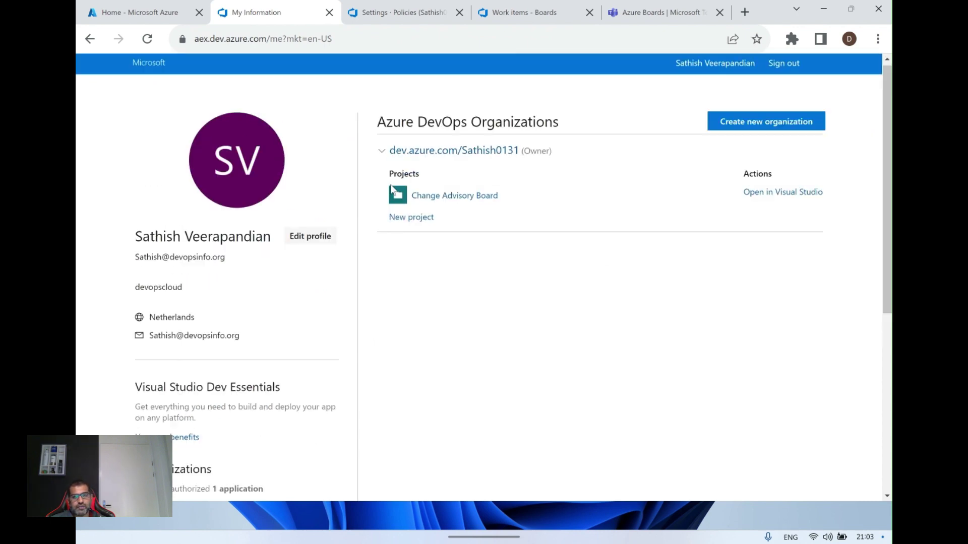
pyautogui.click(391, 12)
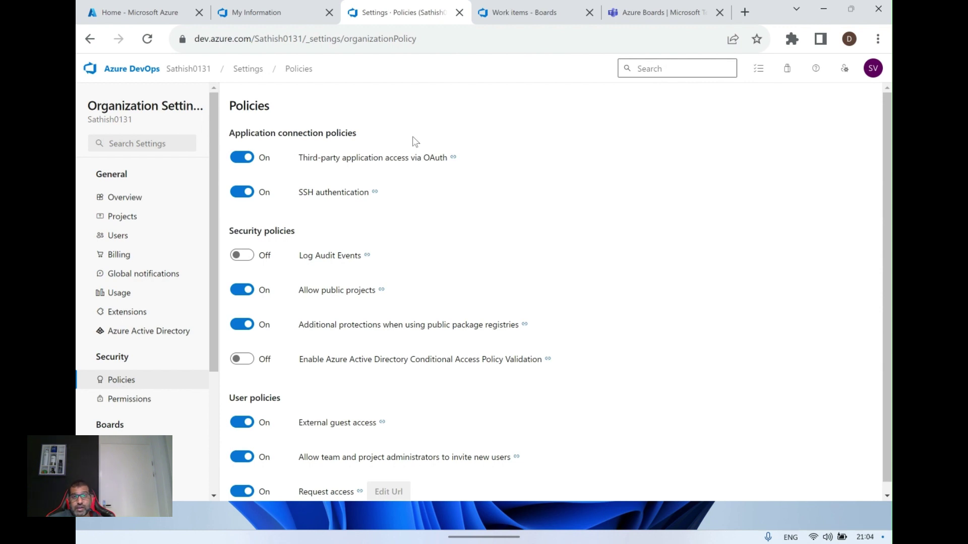
pyautogui.click(651, 17)
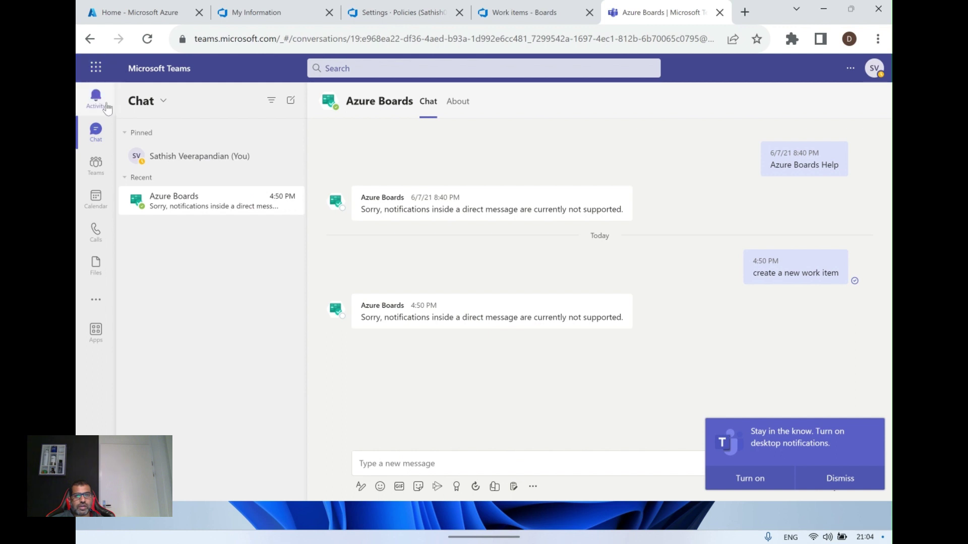
# Search the Teams apps for 'azure board' and choose to add Azure Boards.
pyautogui.click(96, 300)
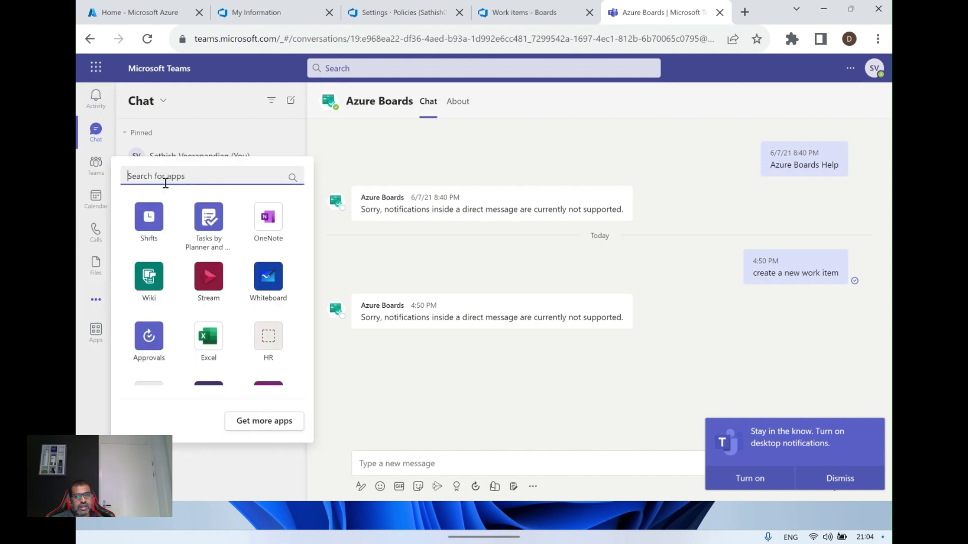
pyautogui.write('azure')
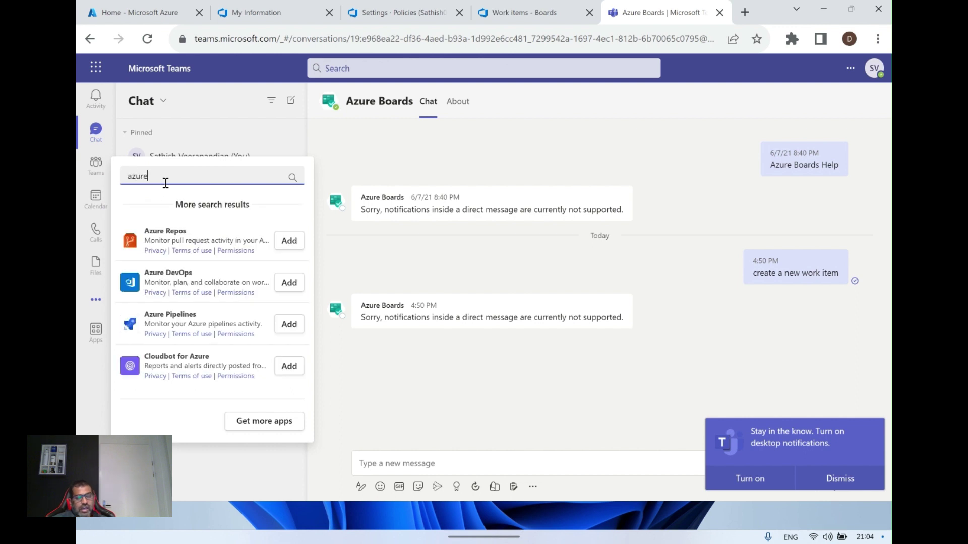
pyautogui.write(' board')
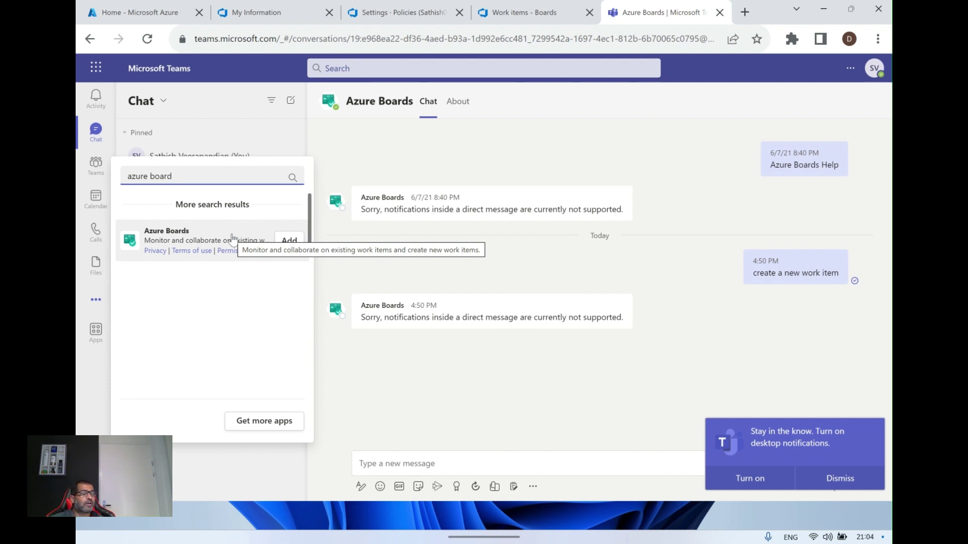
pyautogui.click(289, 242)
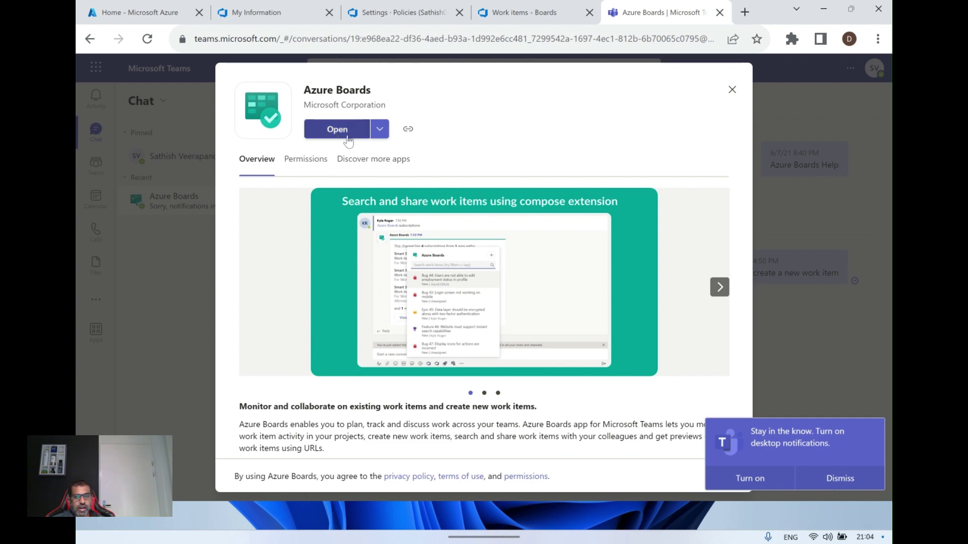
# Choose 'Add to a team' from the Azure Boards install options.
pyautogui.click(380, 129)
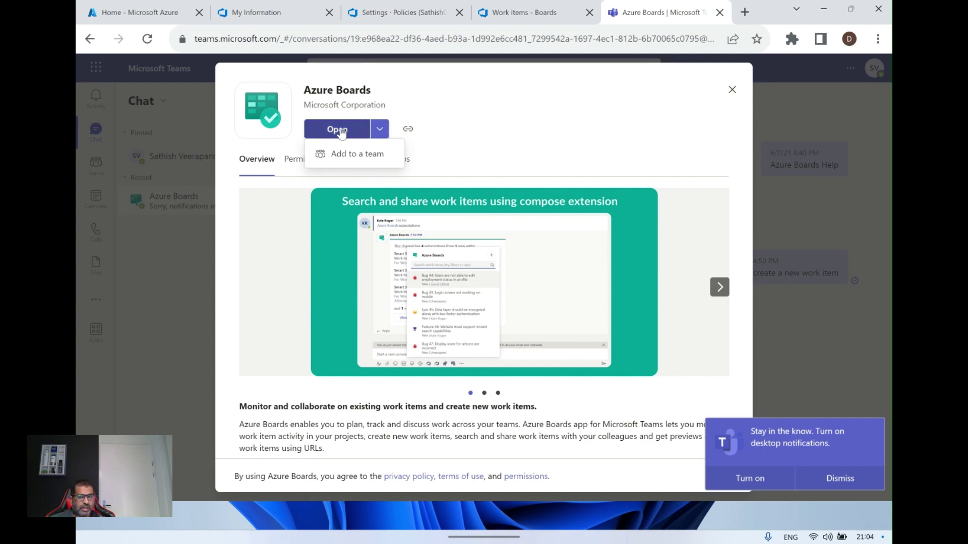
pyautogui.click(357, 157)
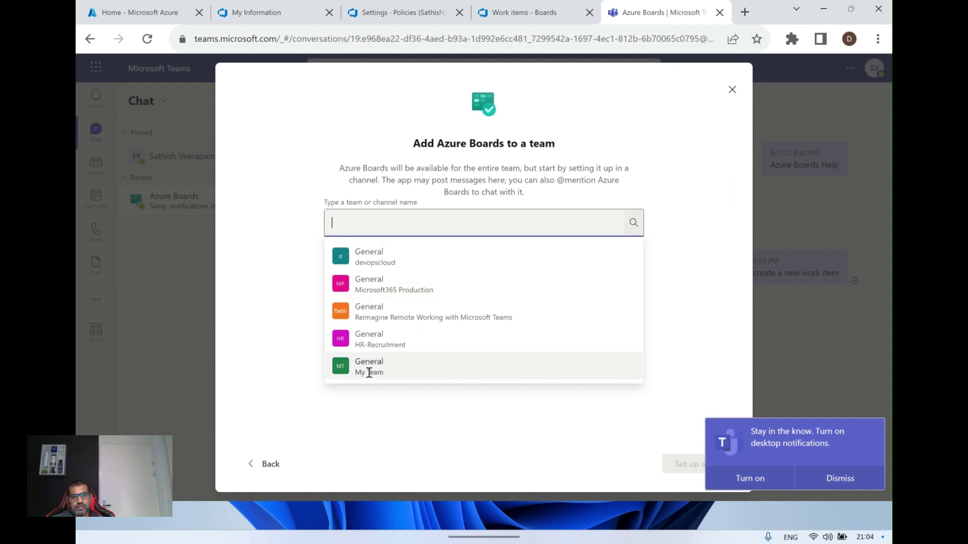
# Select the Microsoft365 Production General channel and set up the Azure Boards bot there.
pyautogui.click(385, 288)
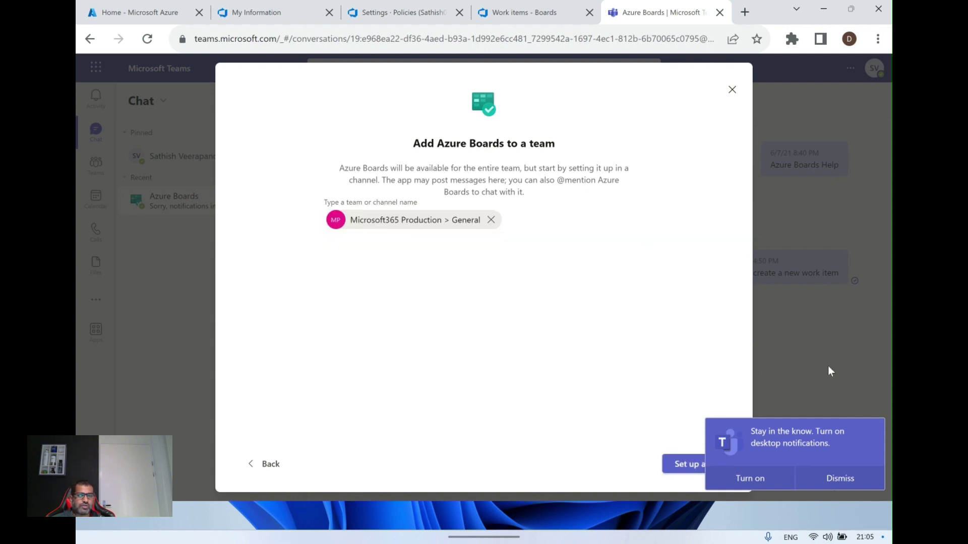
pyautogui.click(829, 480)
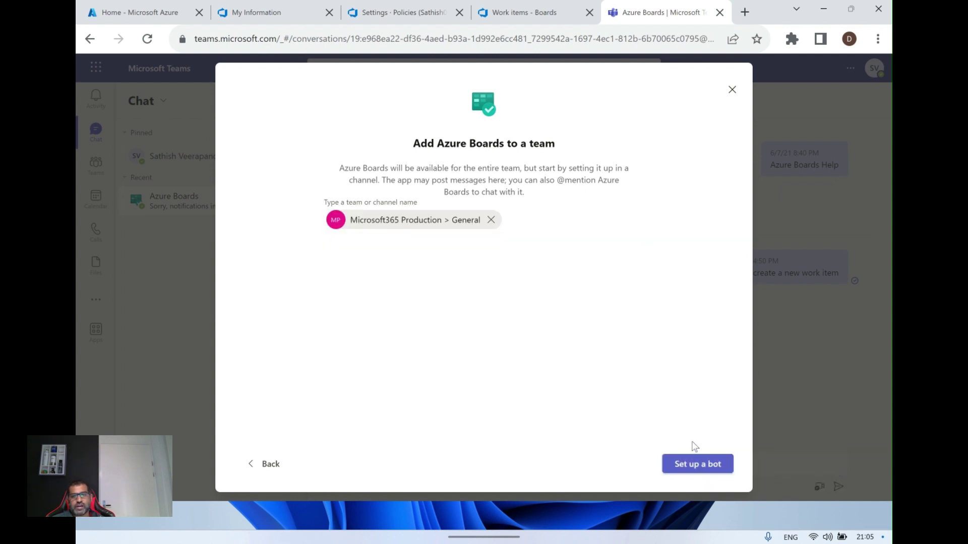
pyautogui.click(698, 471)
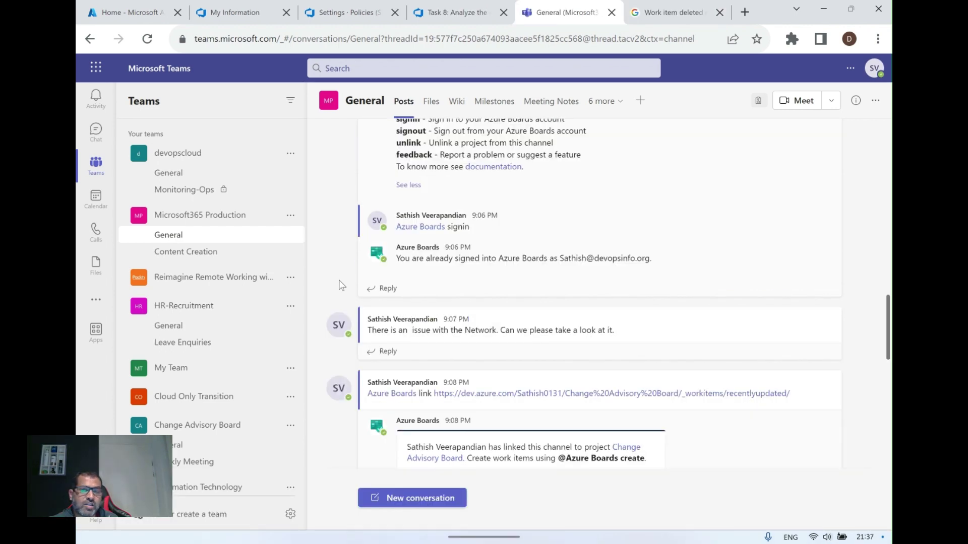
pyautogui.scroll(1, 337, 251)
pyautogui.scroll(1, 337, 251)
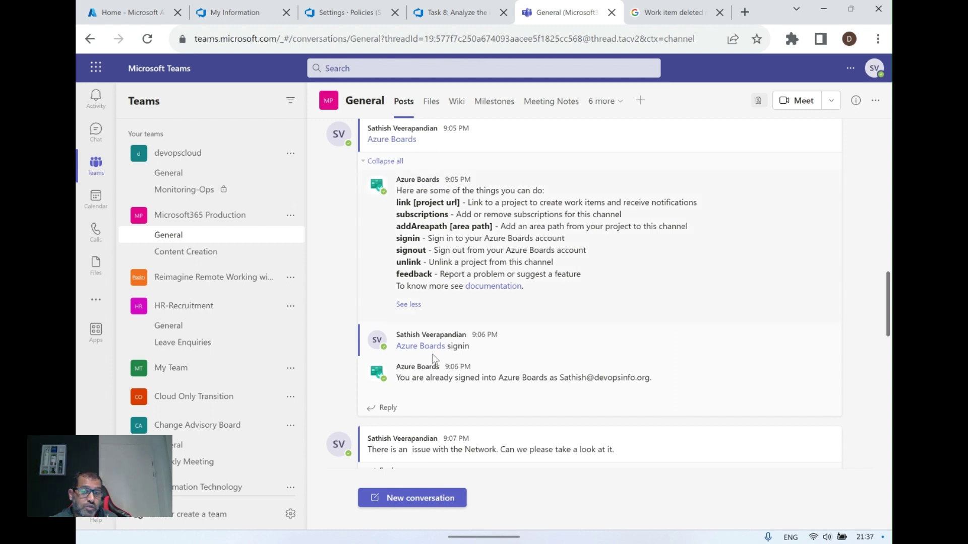
pyautogui.moveTo(432, 353)
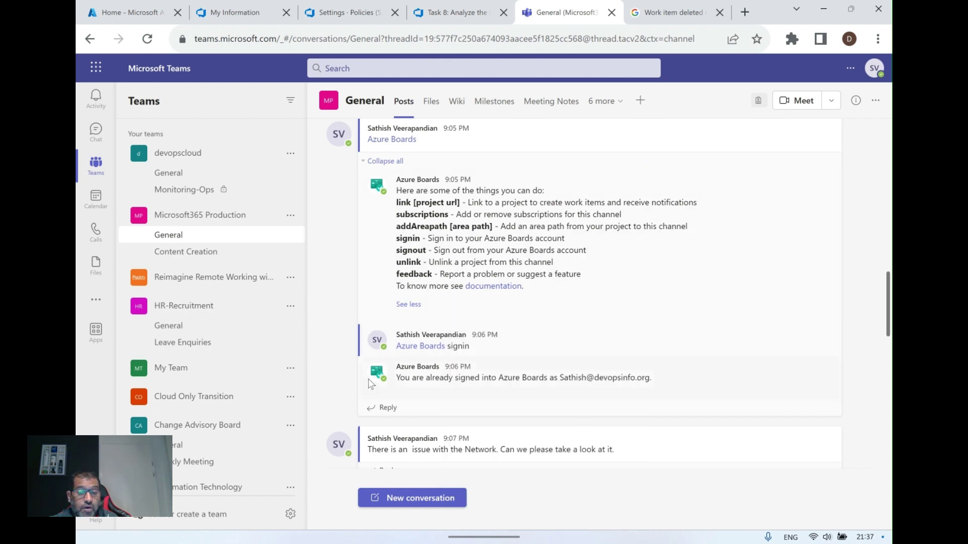
pyautogui.moveTo(396, 382)
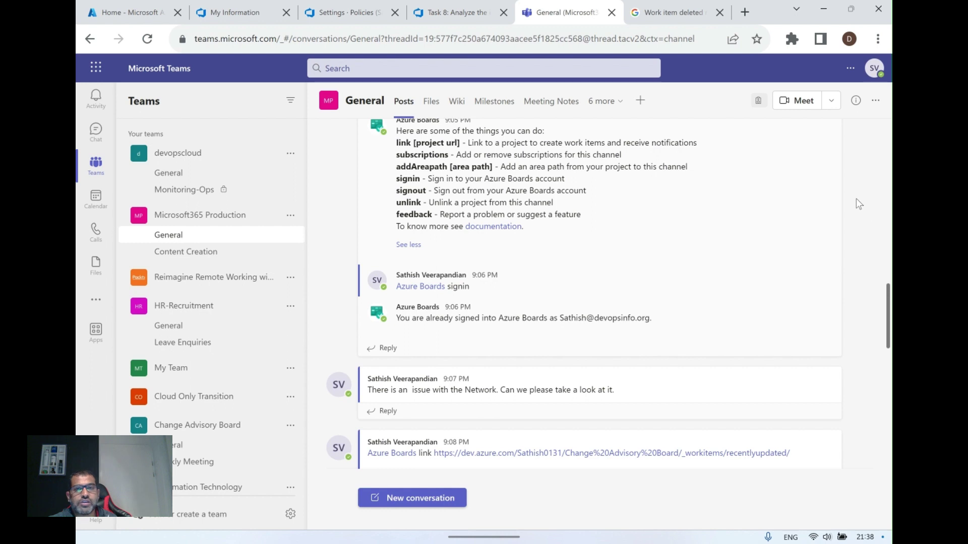
# Start an Azure DevOps connector from the channel's Connectors and select the only organization.
pyautogui.click(875, 102)
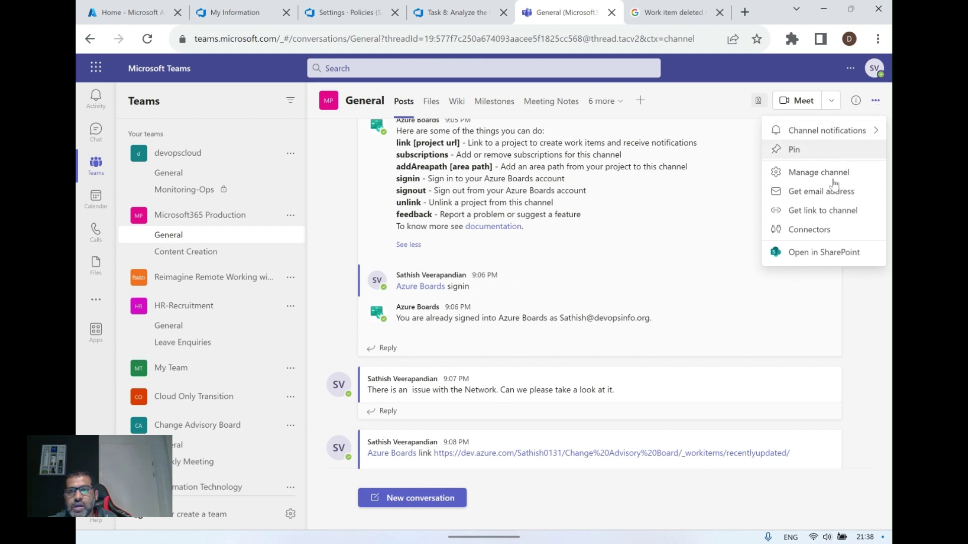
pyautogui.click(809, 229)
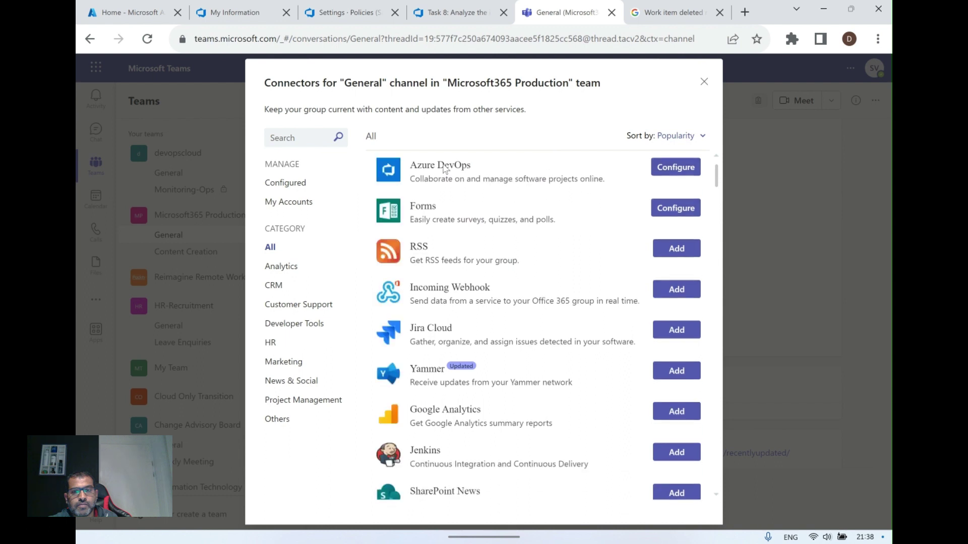
pyautogui.click(661, 181)
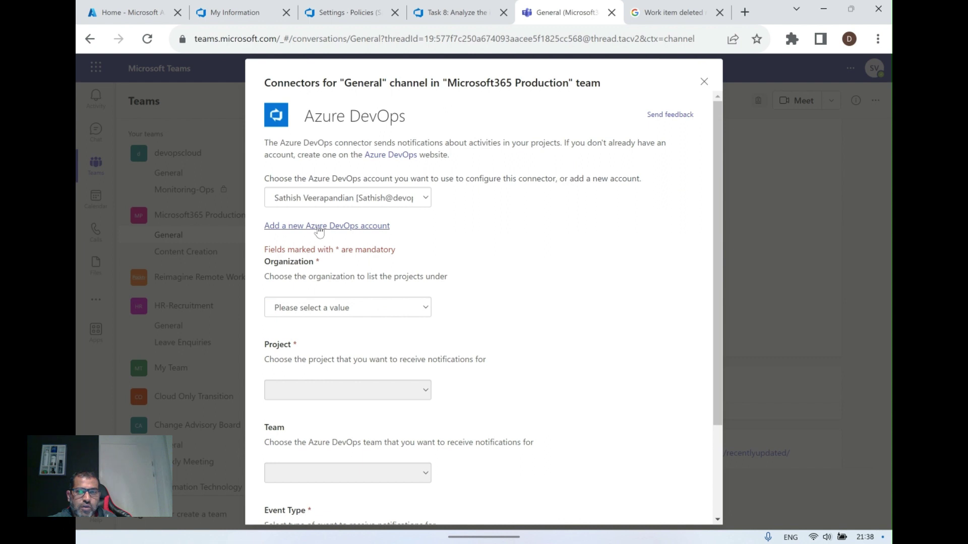
pyautogui.click(421, 309)
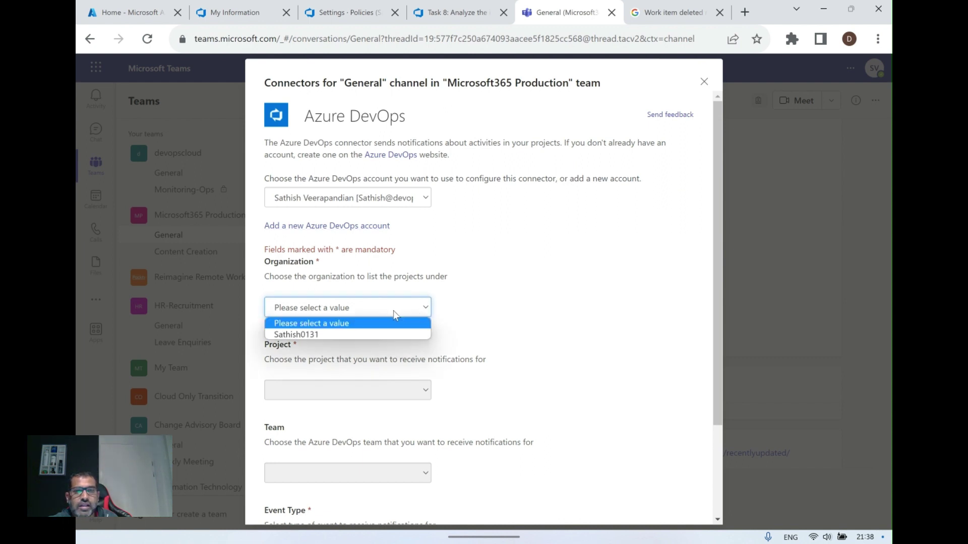
pyautogui.click(341, 336)
# Set the connector project to Change Advisory Board and team to Change Advisory Board Team.
pyautogui.scroll(-1, 346, 329)
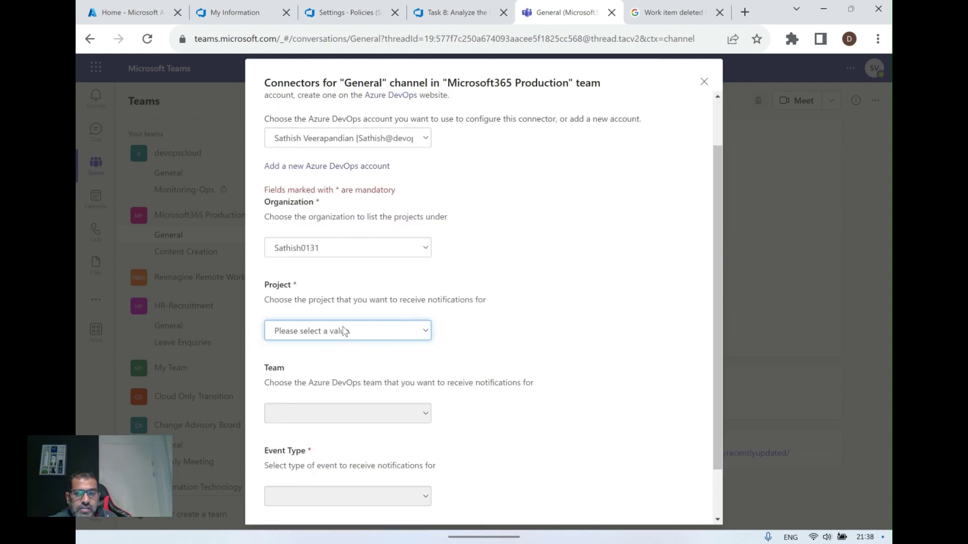
pyautogui.click(379, 333)
pyautogui.click(367, 358)
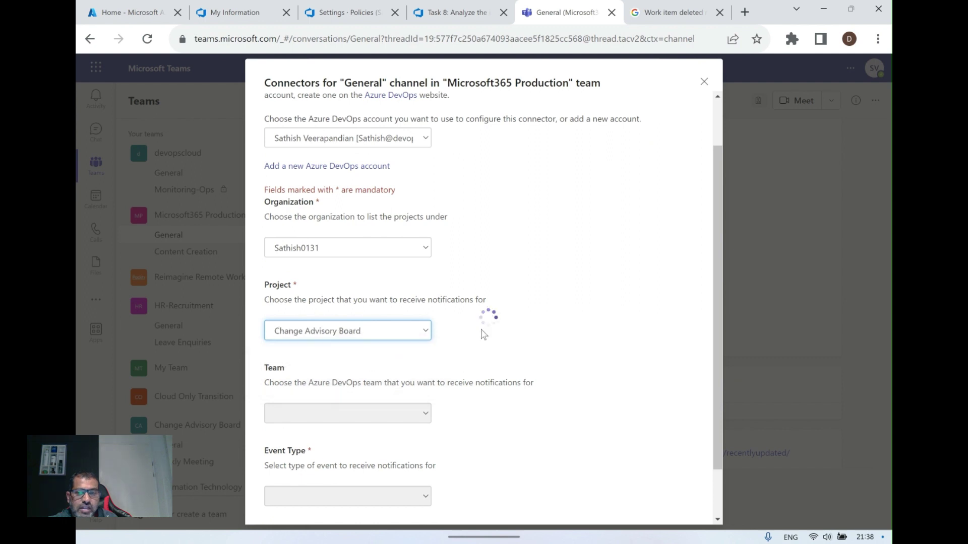
pyautogui.scroll(-1, 345, 324)
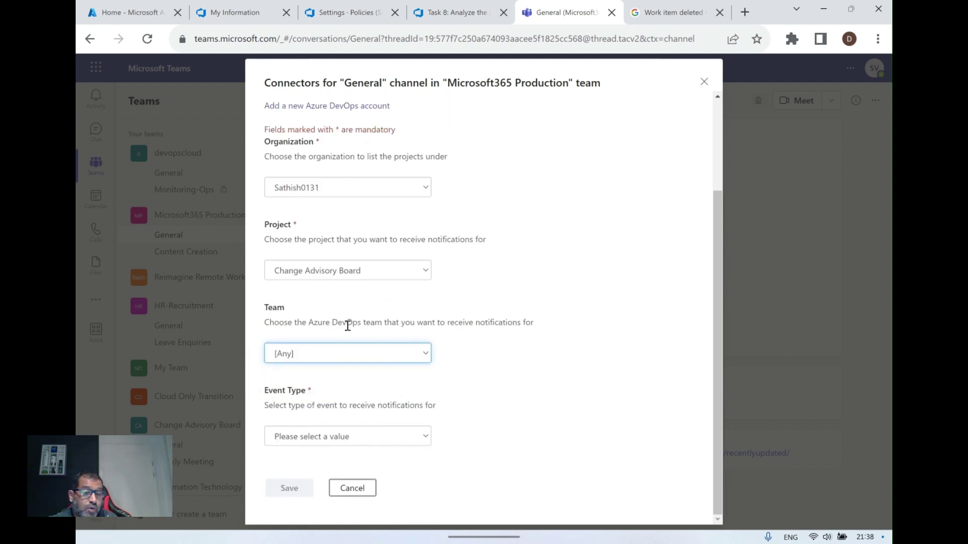
pyautogui.click(377, 356)
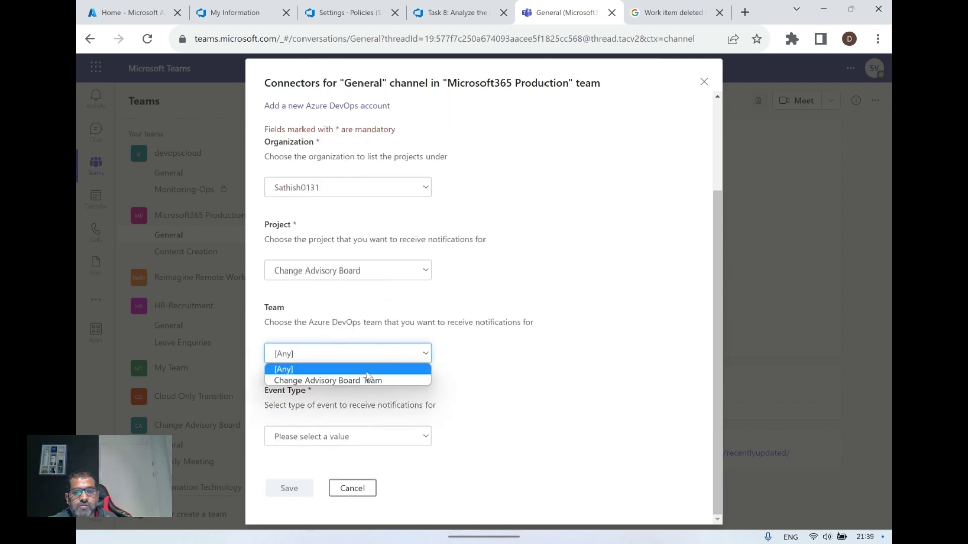
pyautogui.click(352, 382)
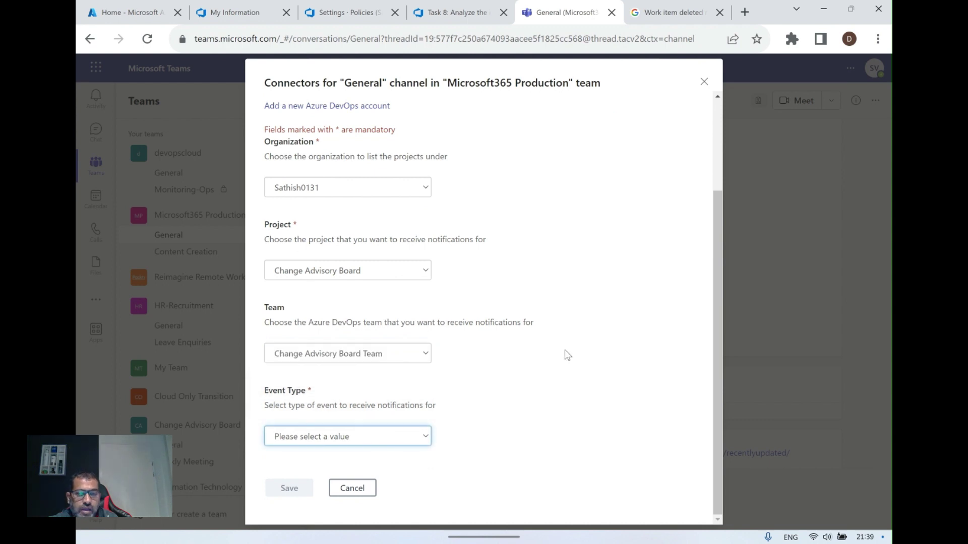
pyautogui.click(415, 439)
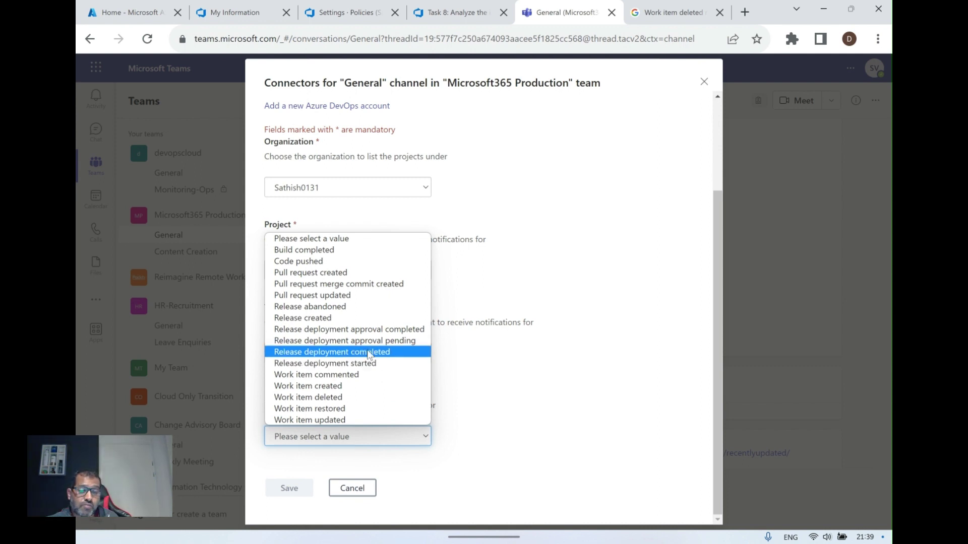
# Save the connector with event 'Work item deleted', area path Change Advisory Board, work item type [Any].
pyautogui.click(340, 397)
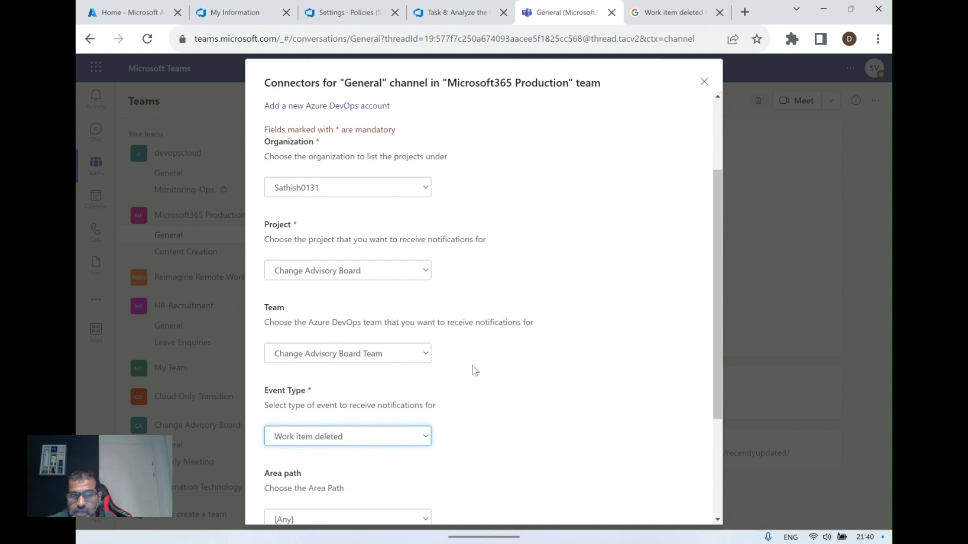
pyautogui.scroll(-2, 474, 370)
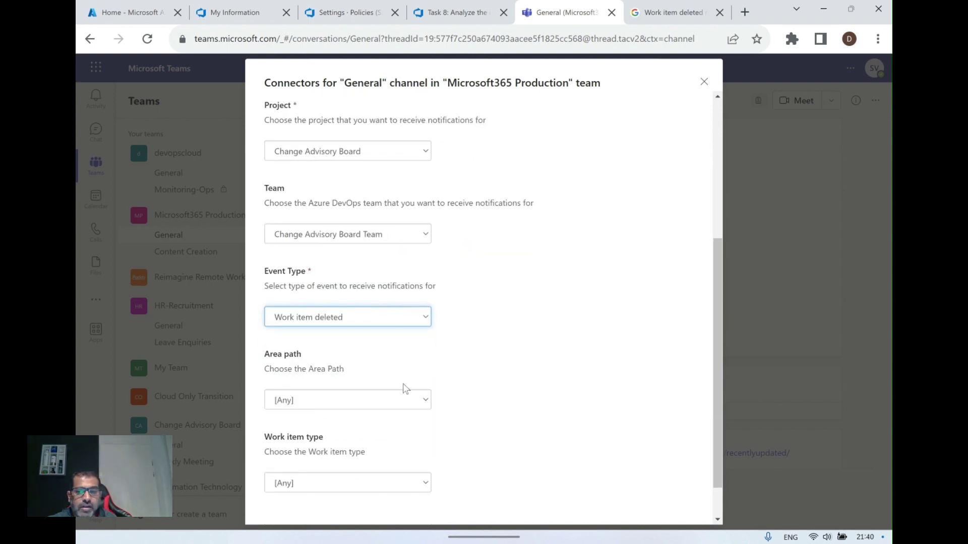
pyautogui.click(412, 401)
pyautogui.click(383, 426)
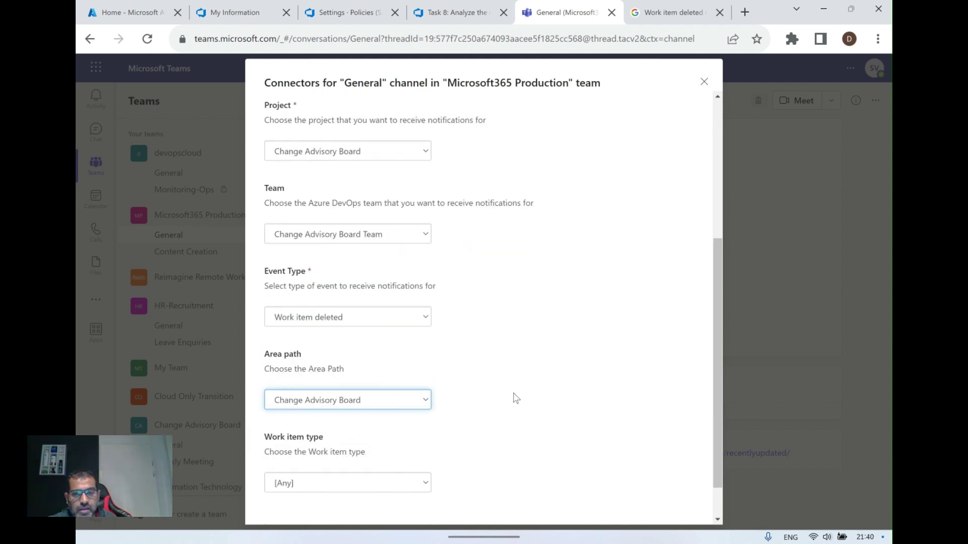
pyautogui.scroll(-1, 524, 398)
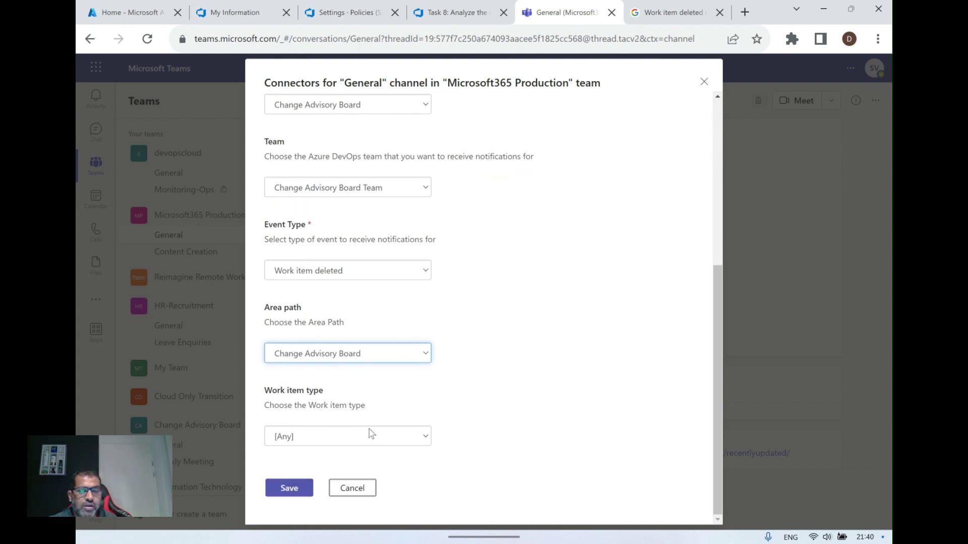
pyautogui.click(393, 438)
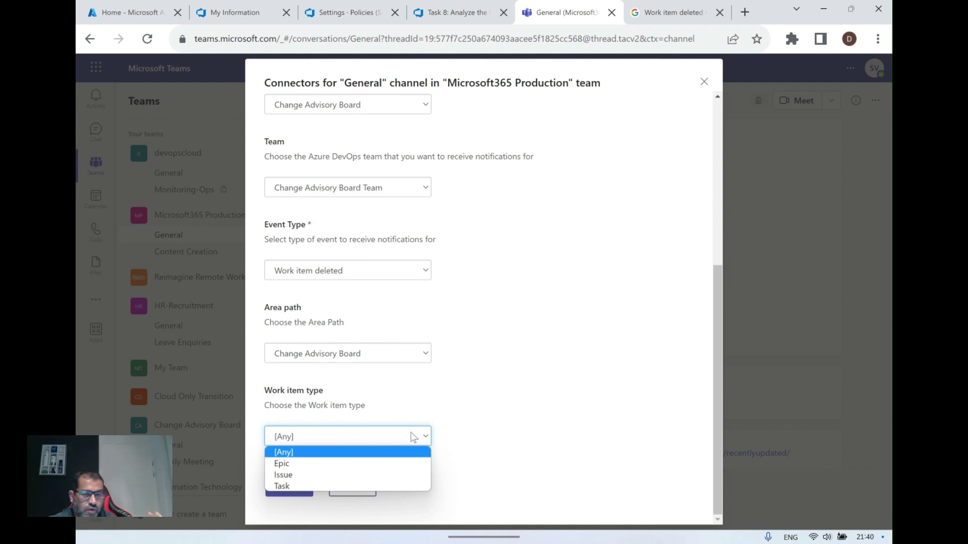
pyautogui.click(493, 425)
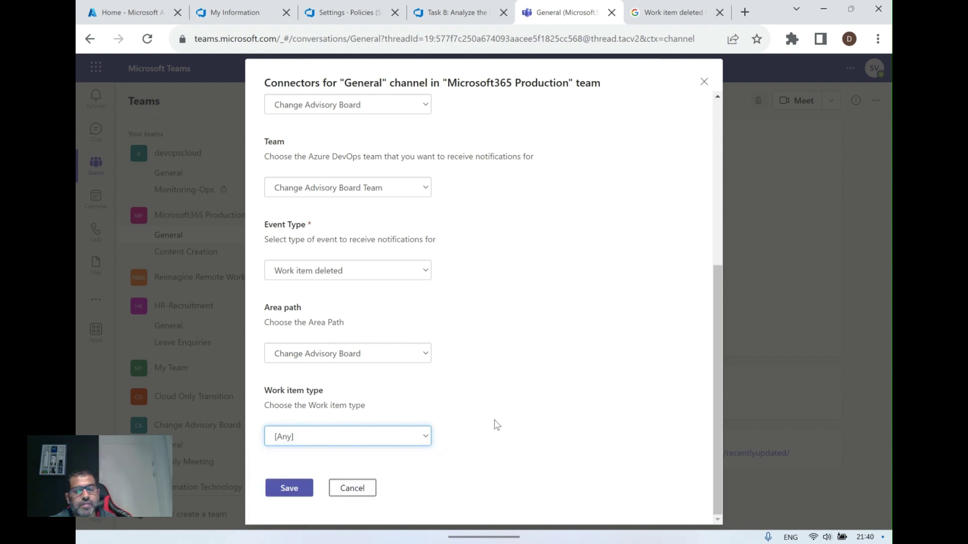
pyautogui.click(292, 488)
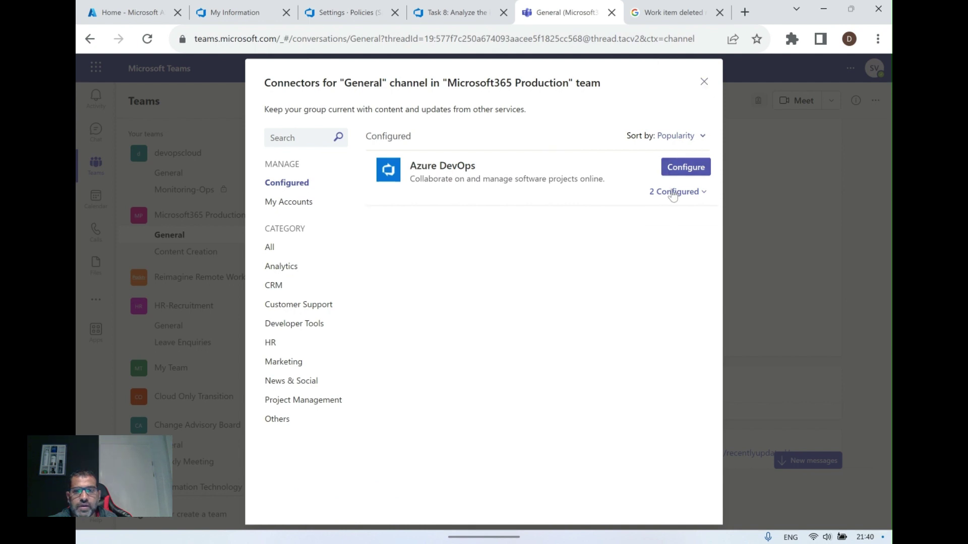
# Verify '2 Configured' notifications, close Connectors, review the General post, then go to Task 8.
pyautogui.click(697, 193)
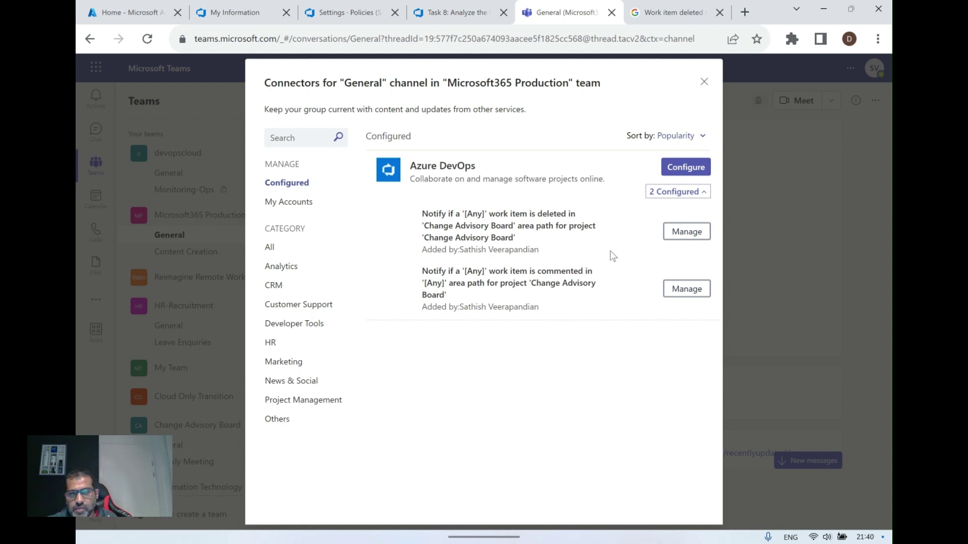
pyautogui.click(704, 82)
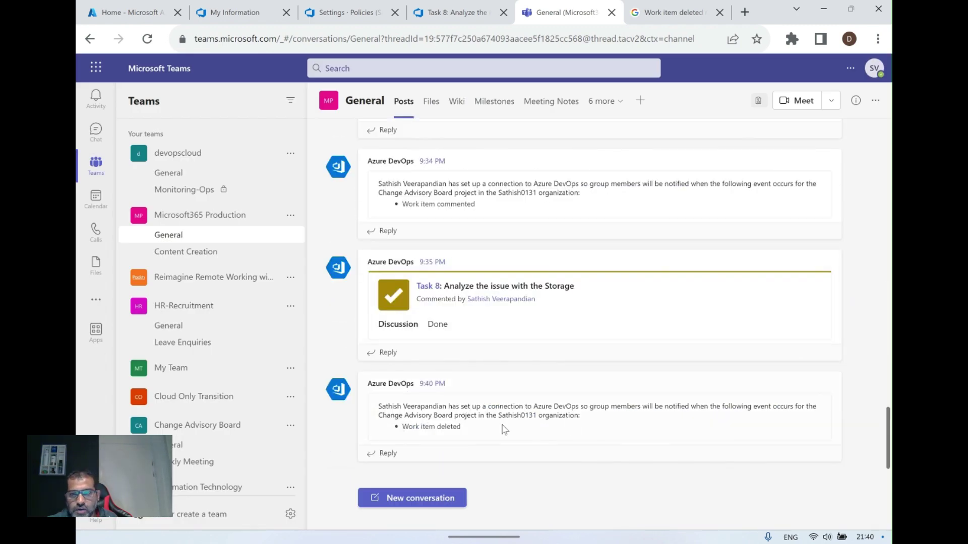
pyautogui.moveTo(504, 426)
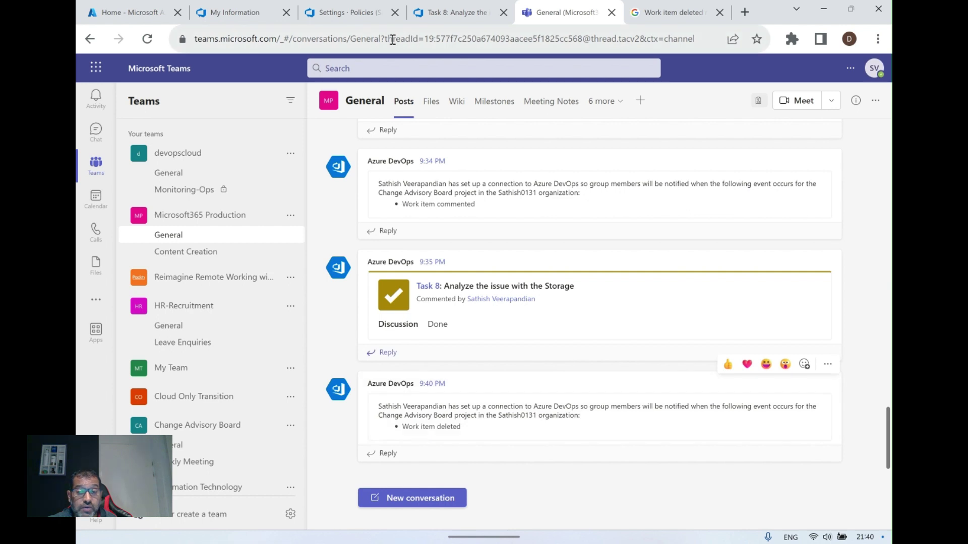
pyautogui.click(427, 23)
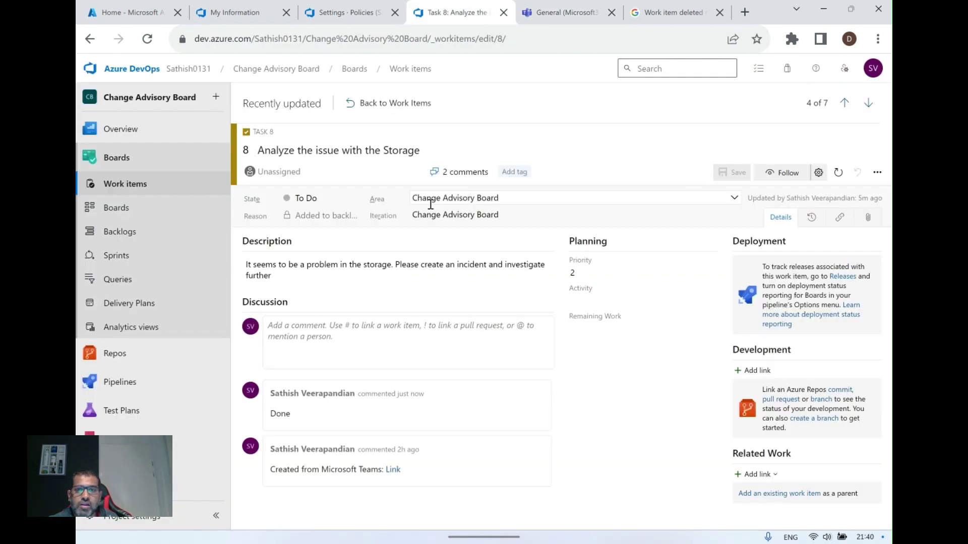
# Delete work item 3 'Test' from the Boards list, confirm, and return to Teams.
pyautogui.click(353, 70)
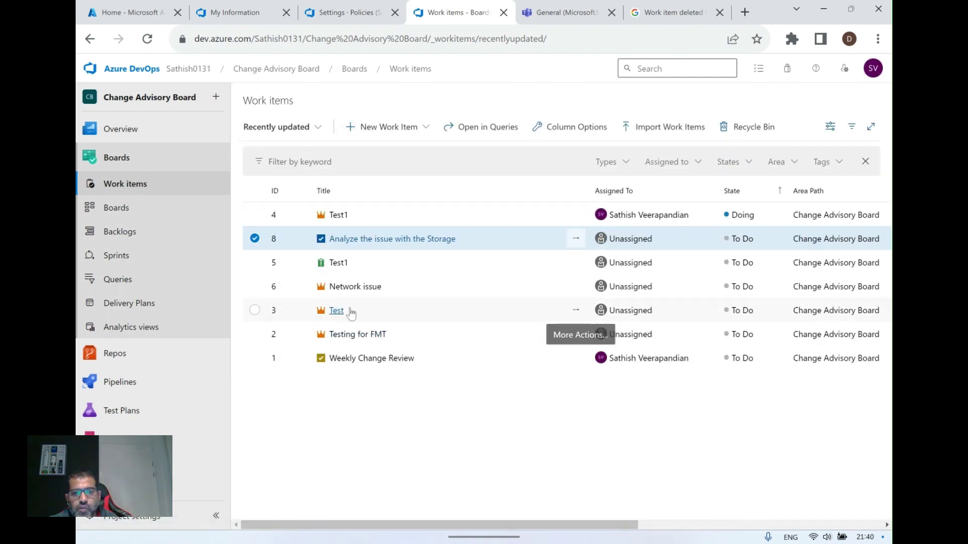
pyautogui.click(576, 310)
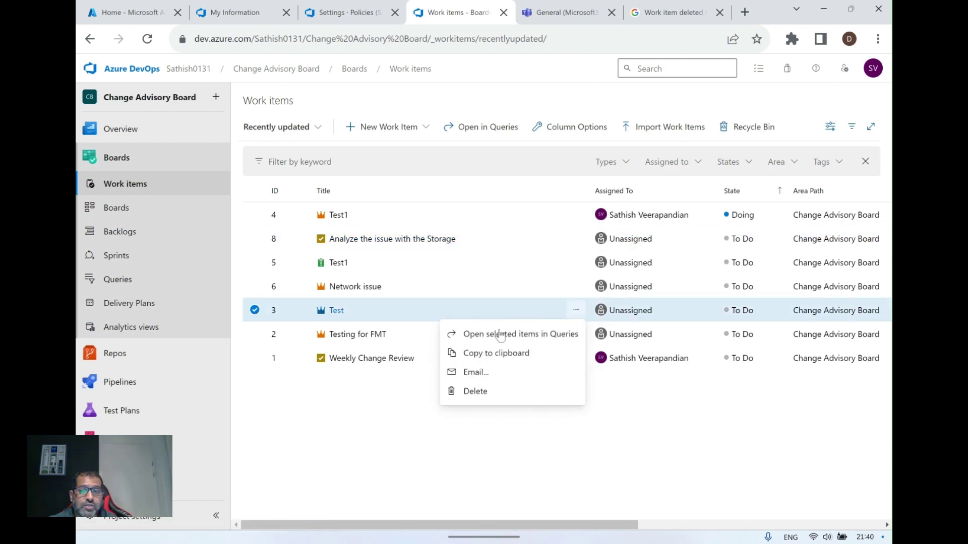
pyautogui.click(467, 391)
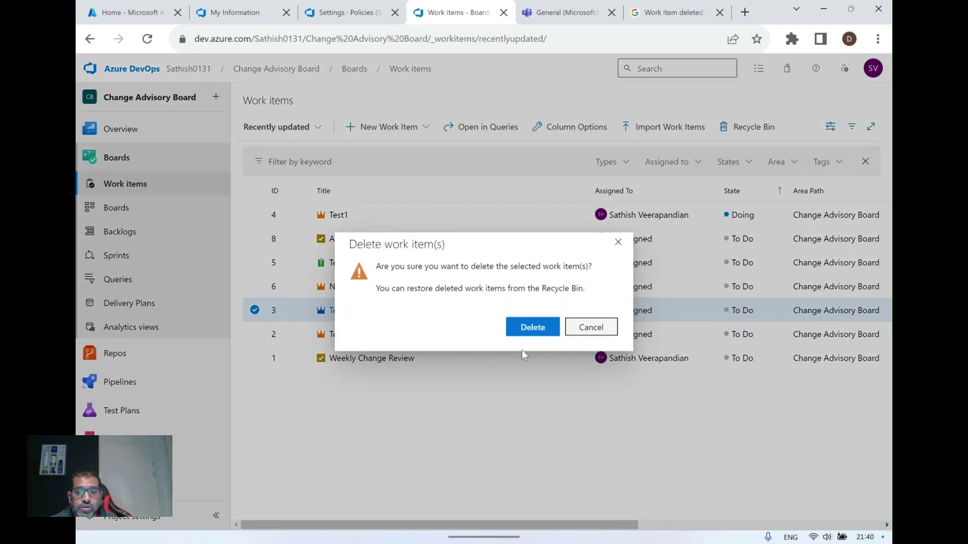
pyautogui.click(532, 332)
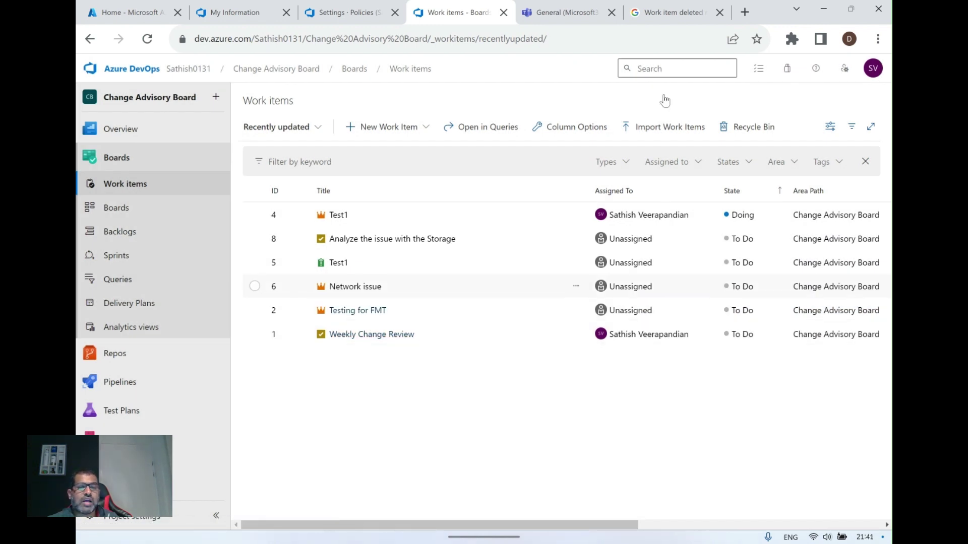
pyautogui.click(552, 16)
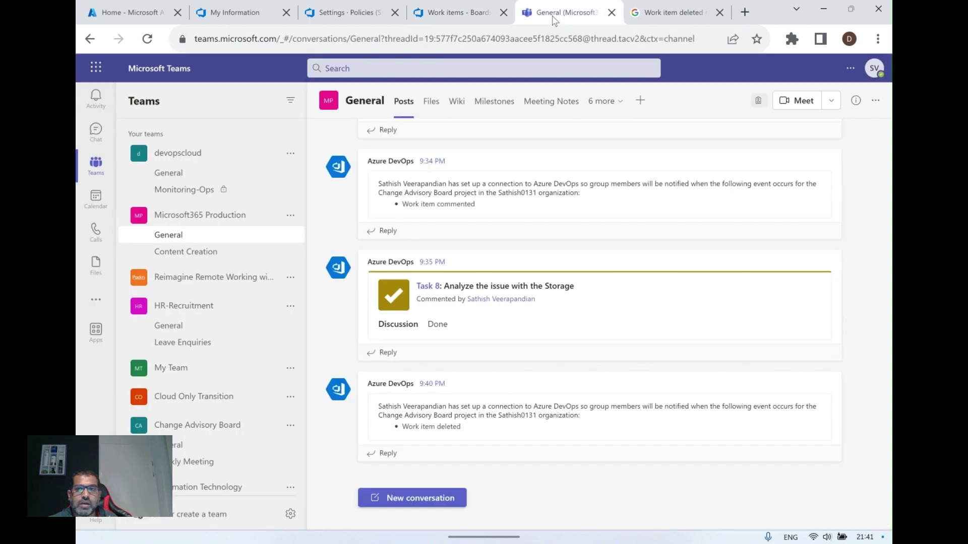